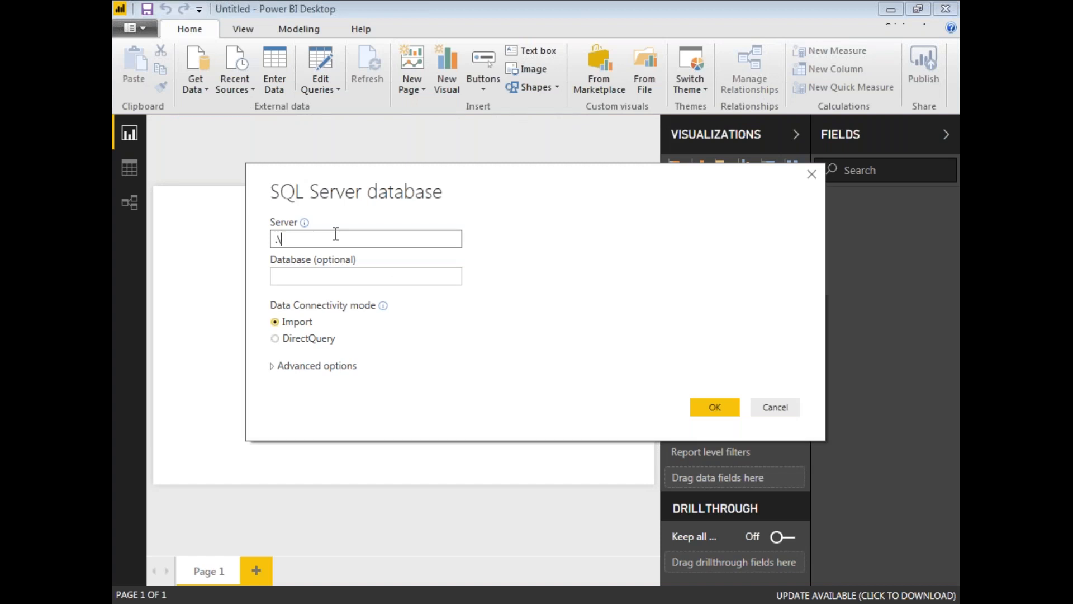
Step: Connect to the SQL Server instance .\Sql2012 and its Sample database in Import mode
{"action": "type", "text": "Sql2012"}
{"action": "key", "text": "Tab"}
{"action": "type", "text": "Sample"}
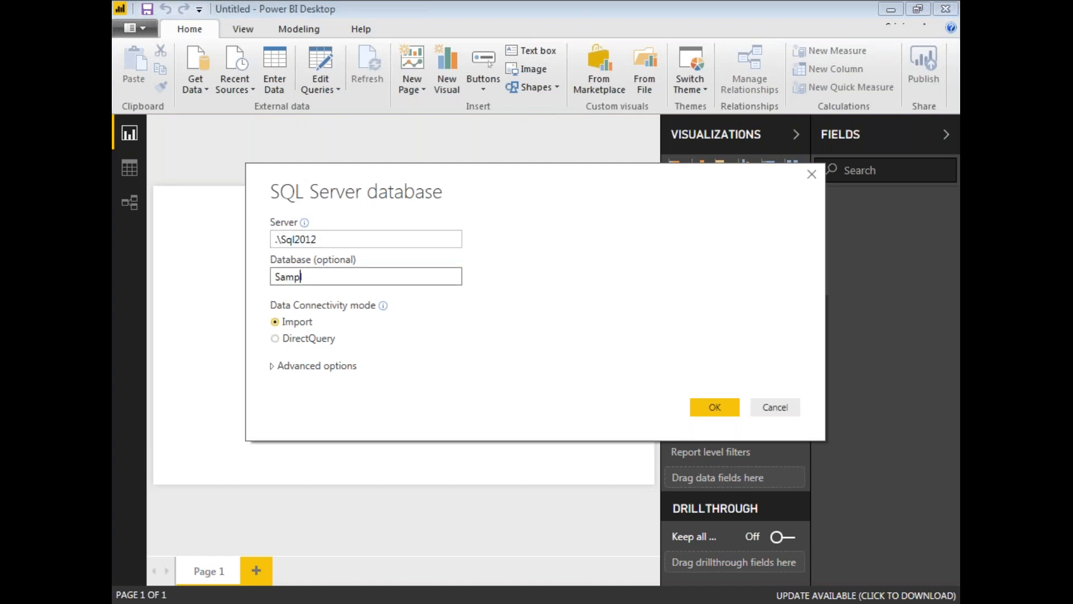
{"action": "left_click", "coordinate": [710, 412]}
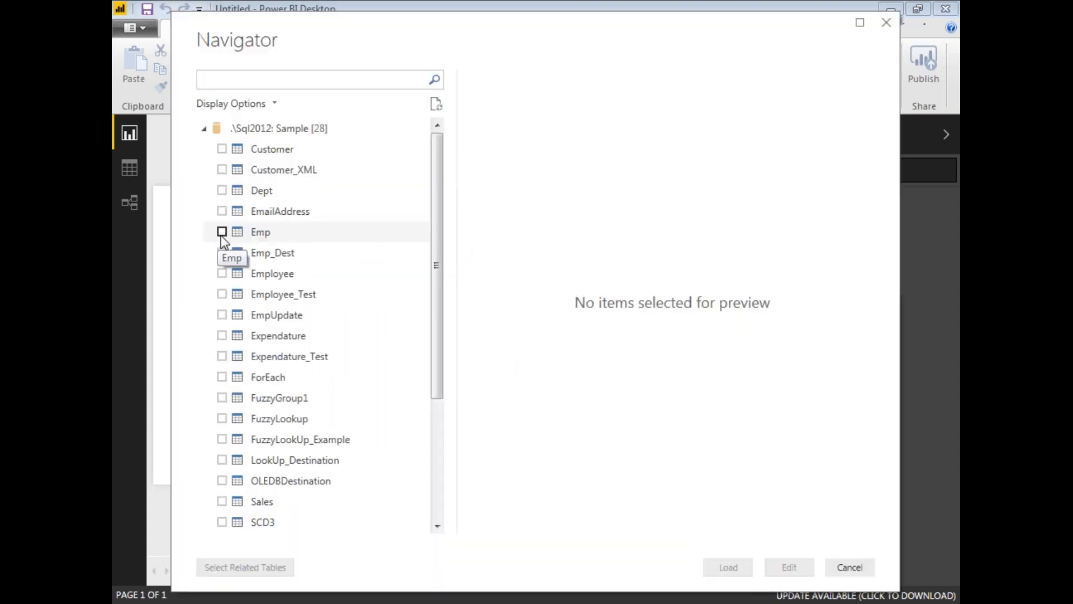
Step: Load the Emp table from the Sample database and display its rows in Data view
{"action": "left_click", "coordinate": [221, 231]}
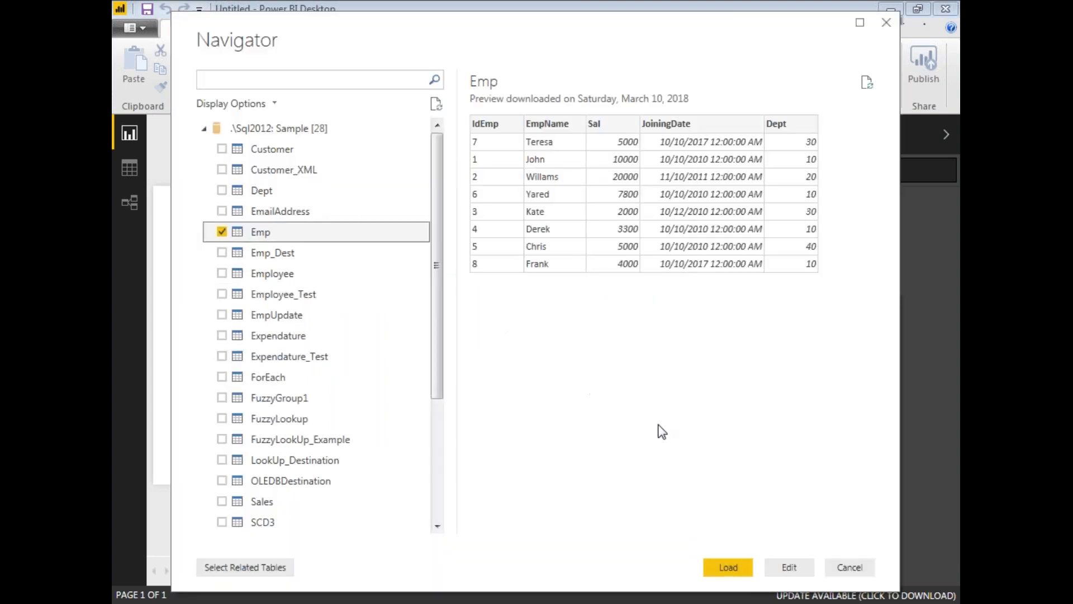
{"action": "left_click", "coordinate": [729, 567]}
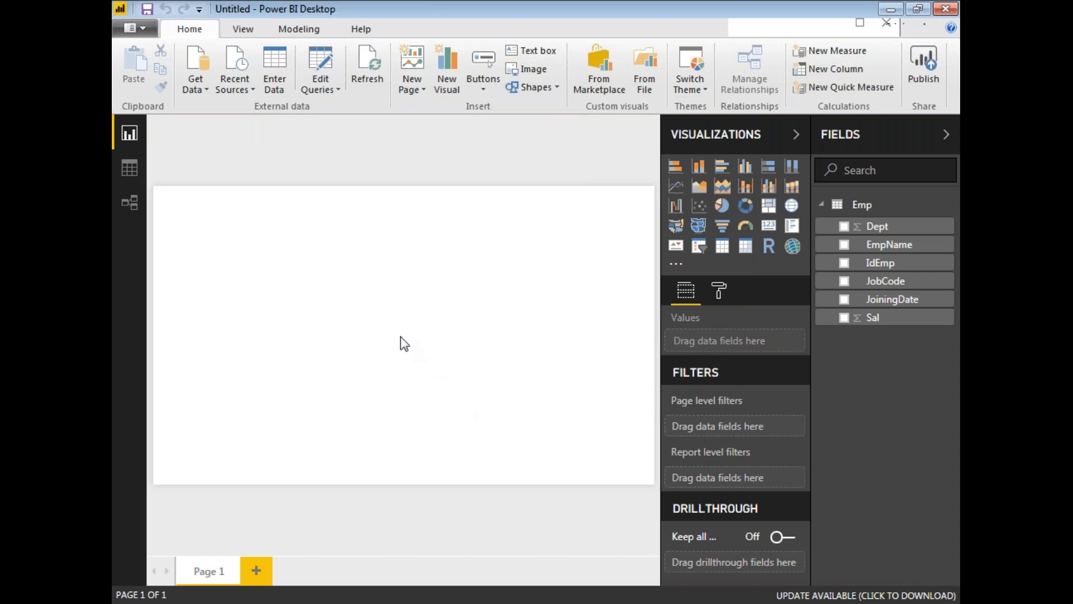
{"action": "left_click", "coordinate": [130, 169]}
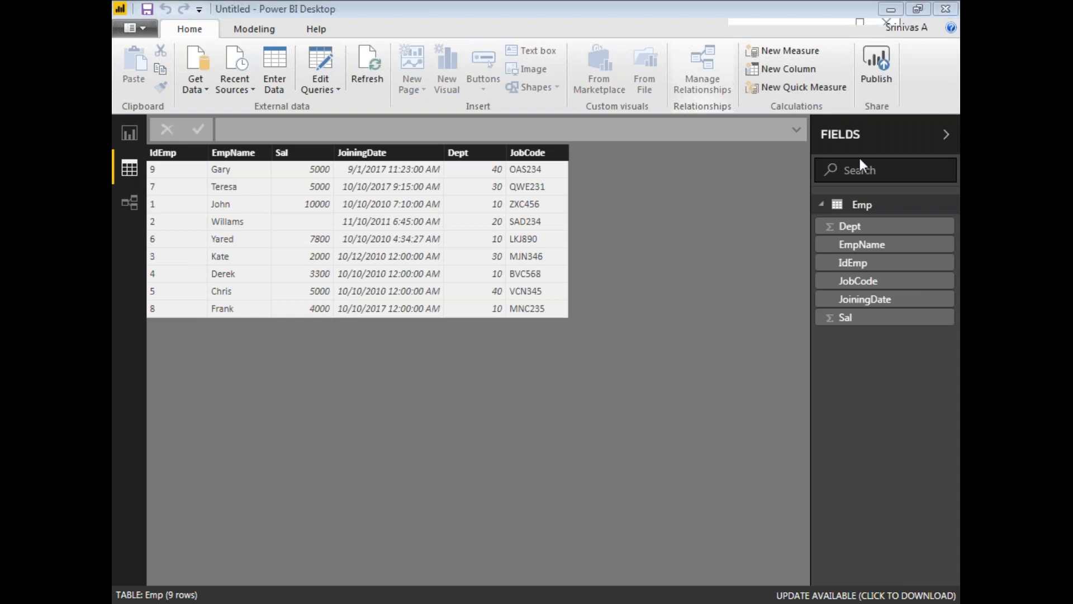
Step: Add a calculated column to the Emp table with the formula EndofMonth = EOMONTH(Emp[JoiningDate],0)
{"action": "left_click", "coordinate": [791, 71]}
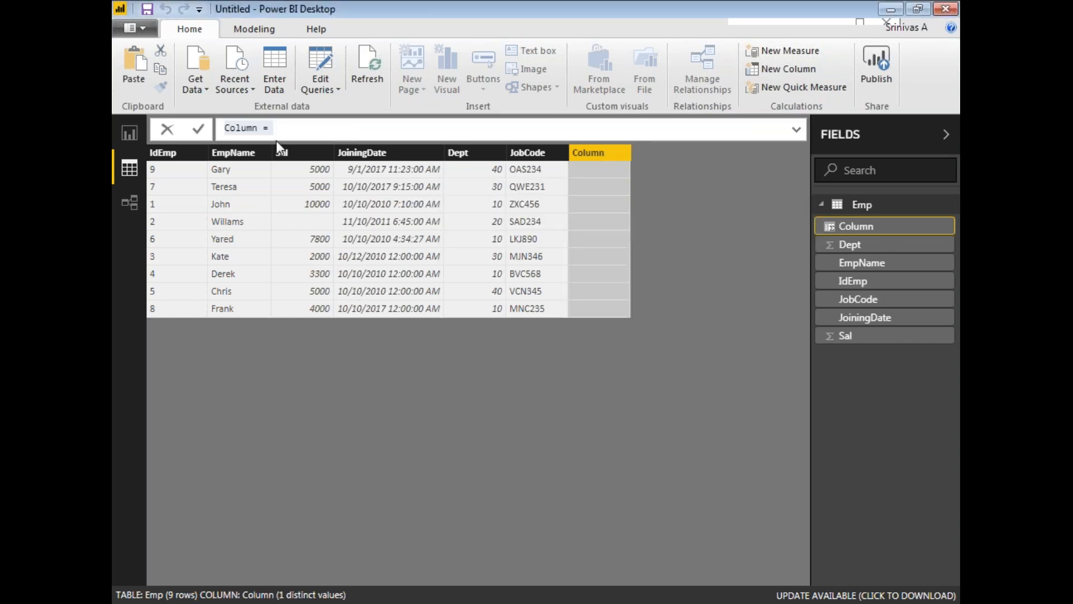
{"action": "double_click", "coordinate": [239, 125]}
{"action": "type", "text": "EndofMonth"}
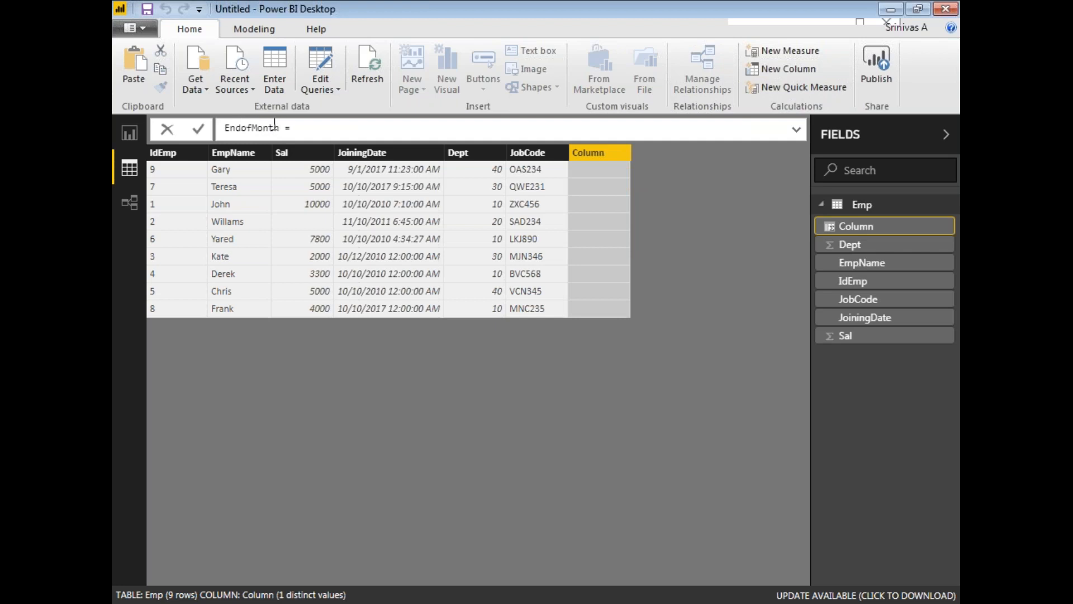
{"action": "type", "text": " = E"}
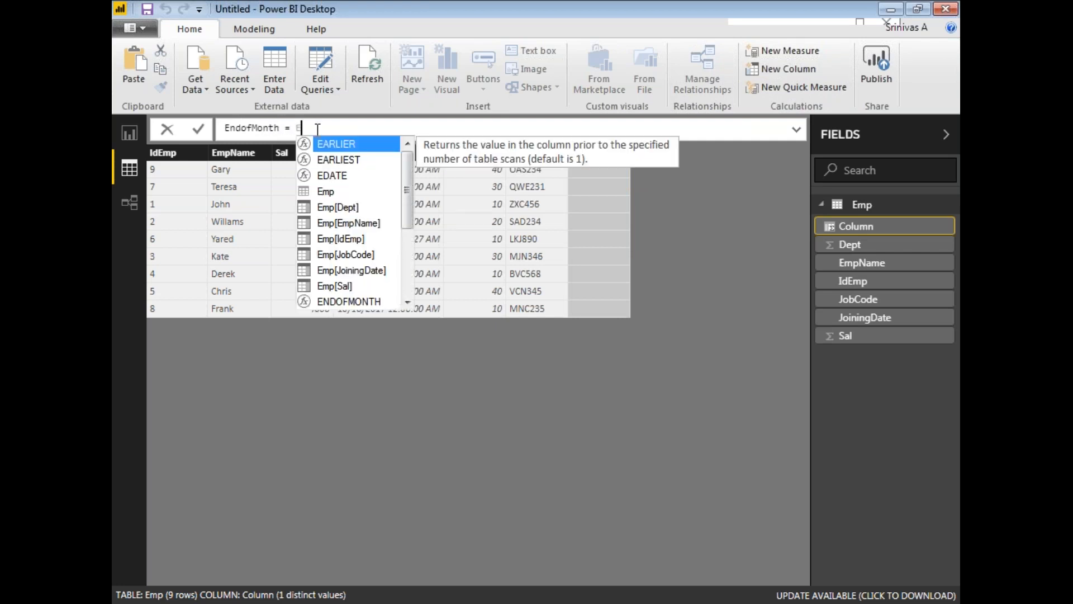
{"action": "type", "text": "OMONTH("}
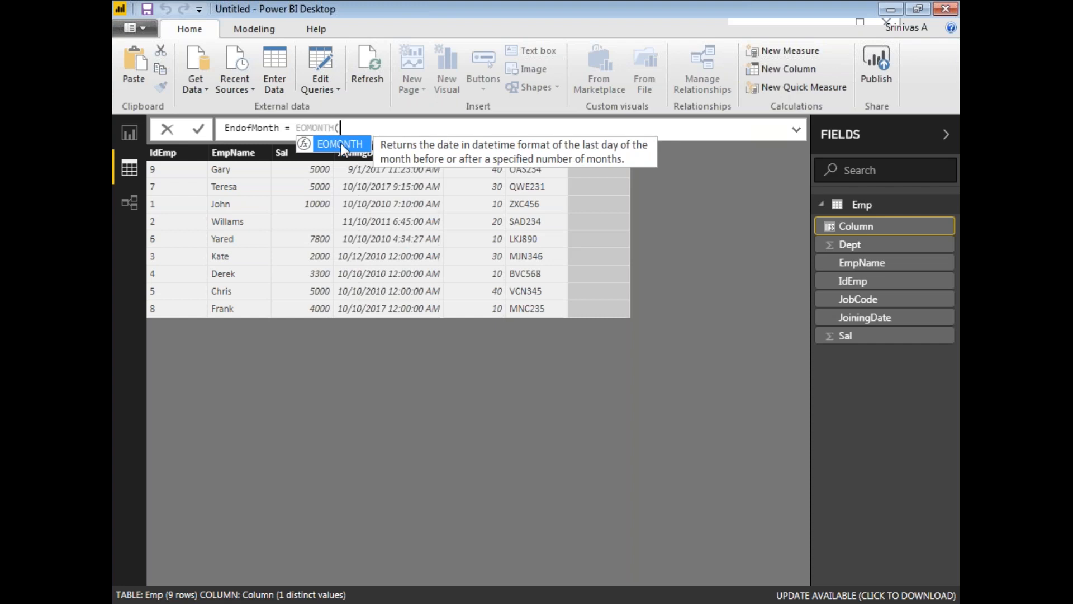
{"action": "key", "text": "Tab"}
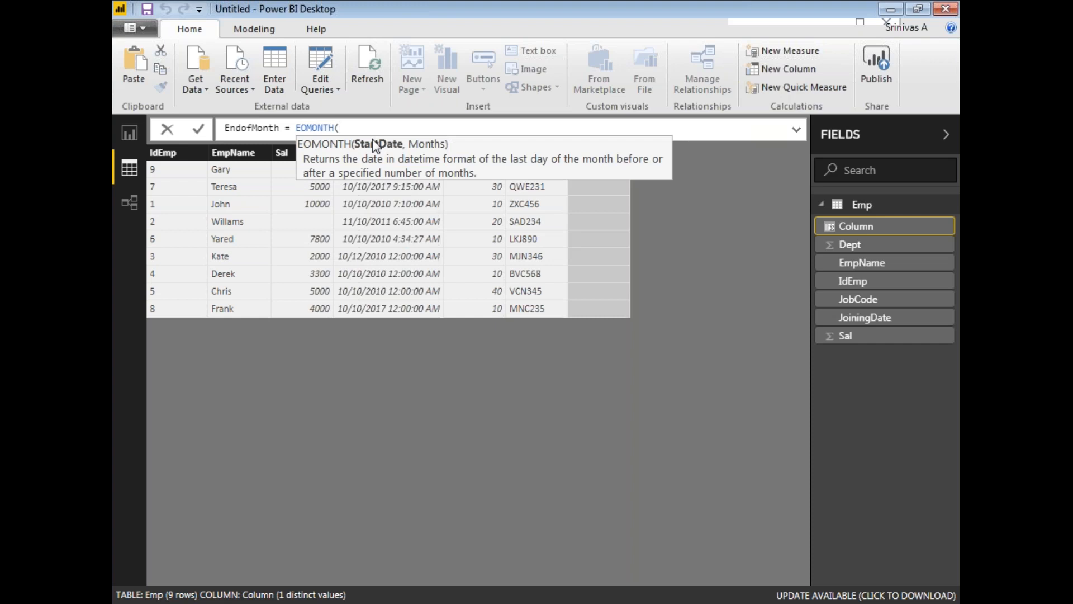
{"action": "type", "text": "Join"}
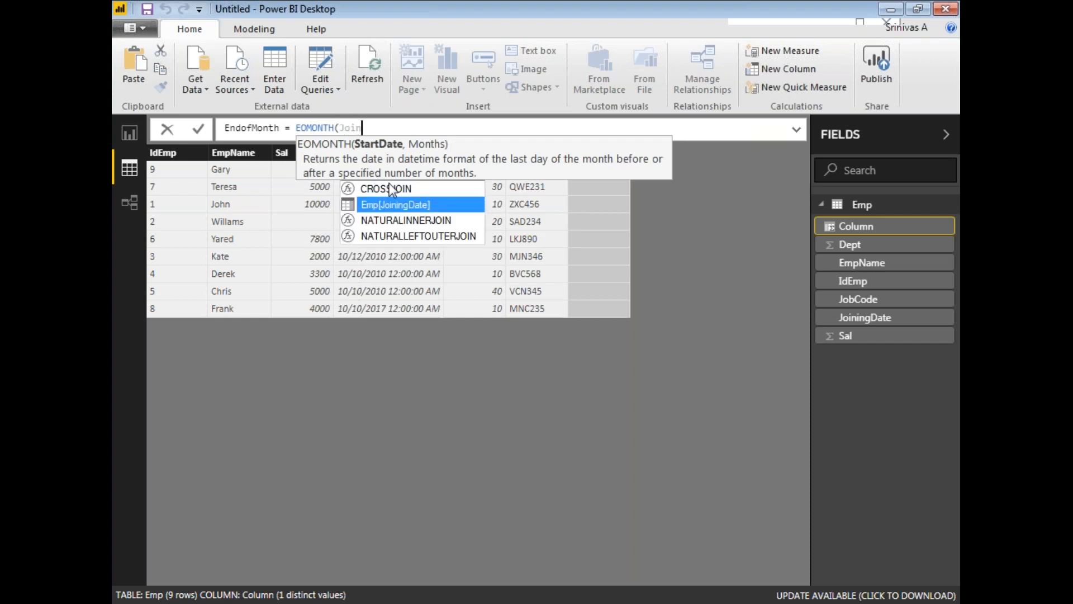
{"action": "double_click", "coordinate": [405, 206]}
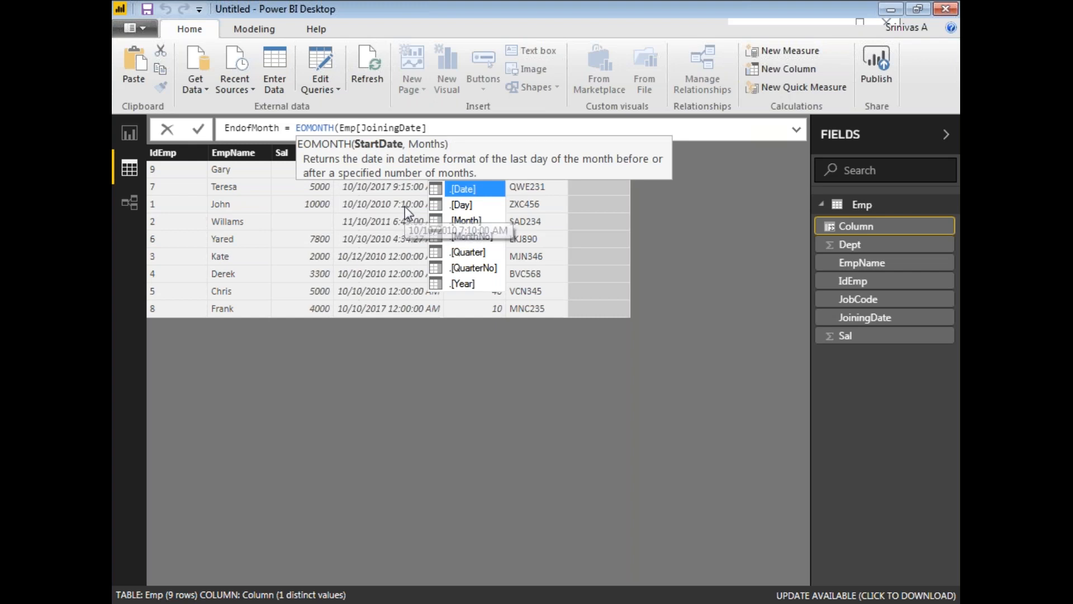
{"action": "type", "text": ","}
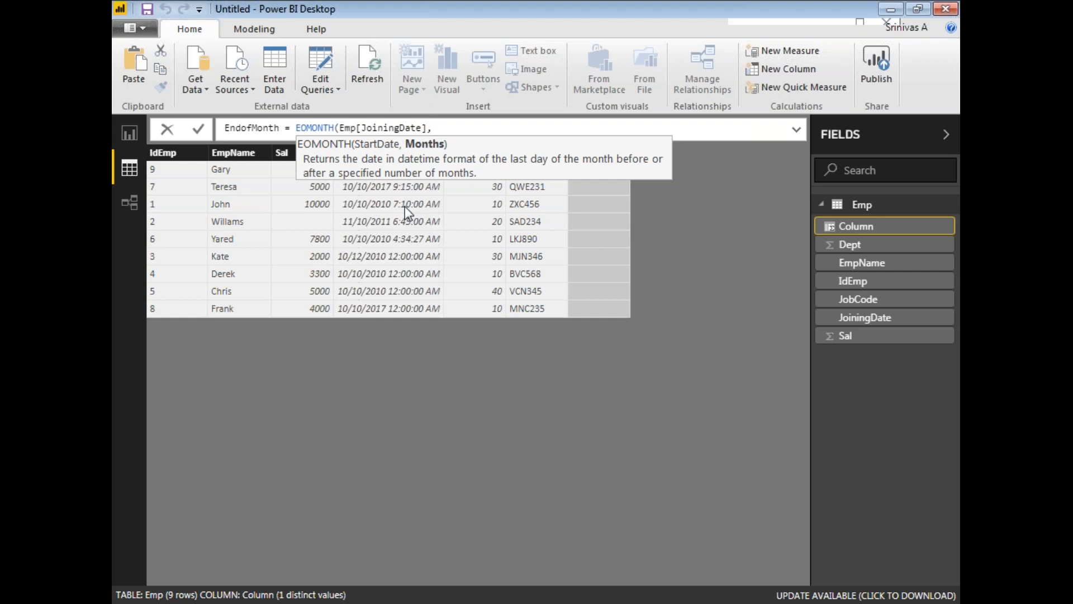
{"action": "type", "text": "0)"}
{"action": "key", "text": "Return"}
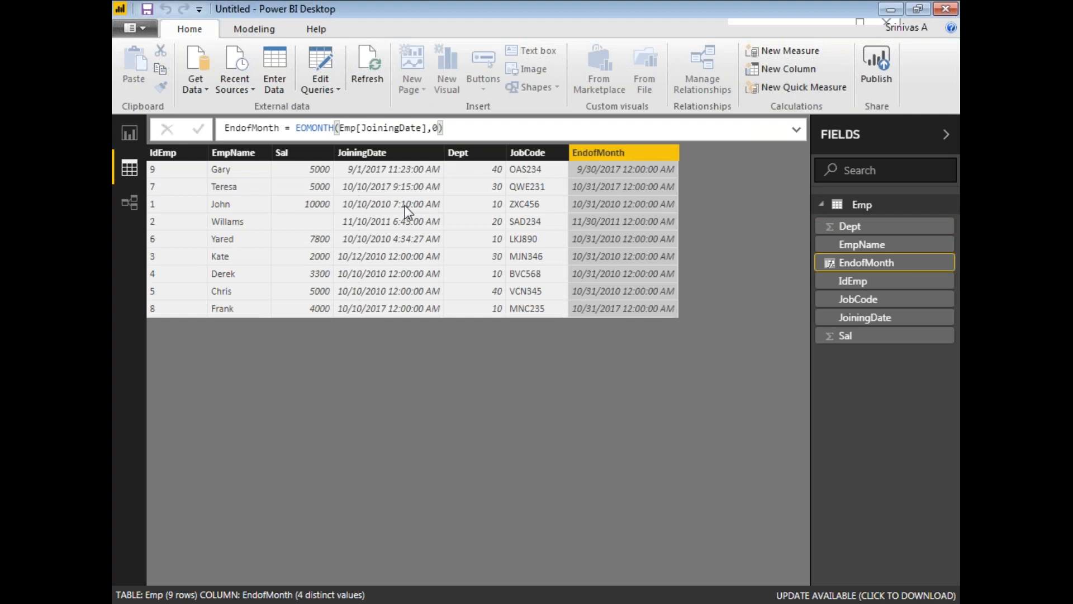
Step: Compare the JoiningDate and EndofMonth columns, and set the months argument of the EndofMonth formula to 1
{"action": "left_click", "coordinate": [372, 171]}
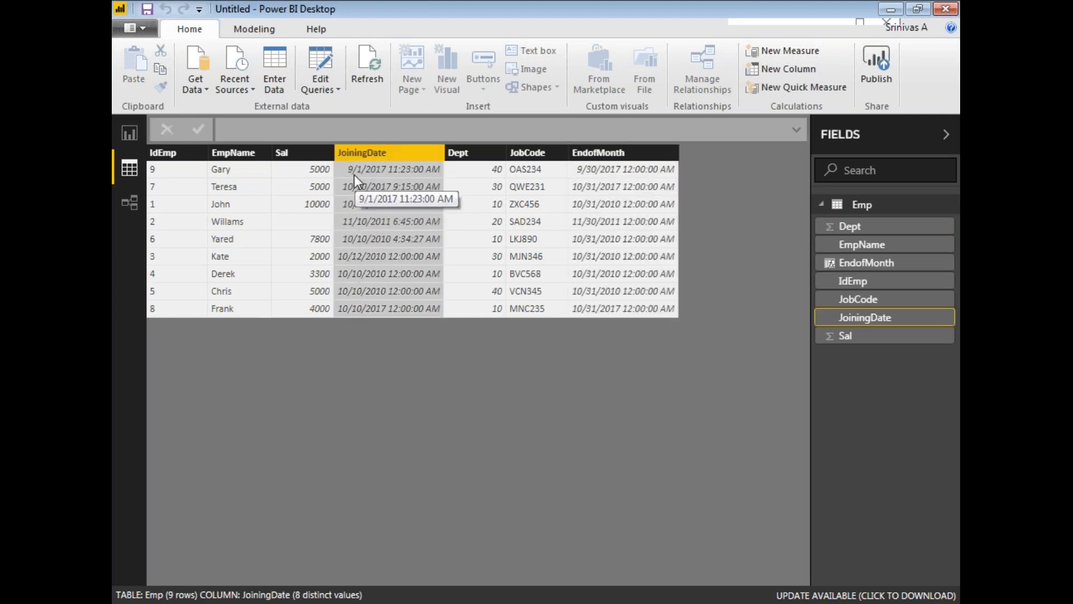
{"action": "left_click", "coordinate": [607, 178]}
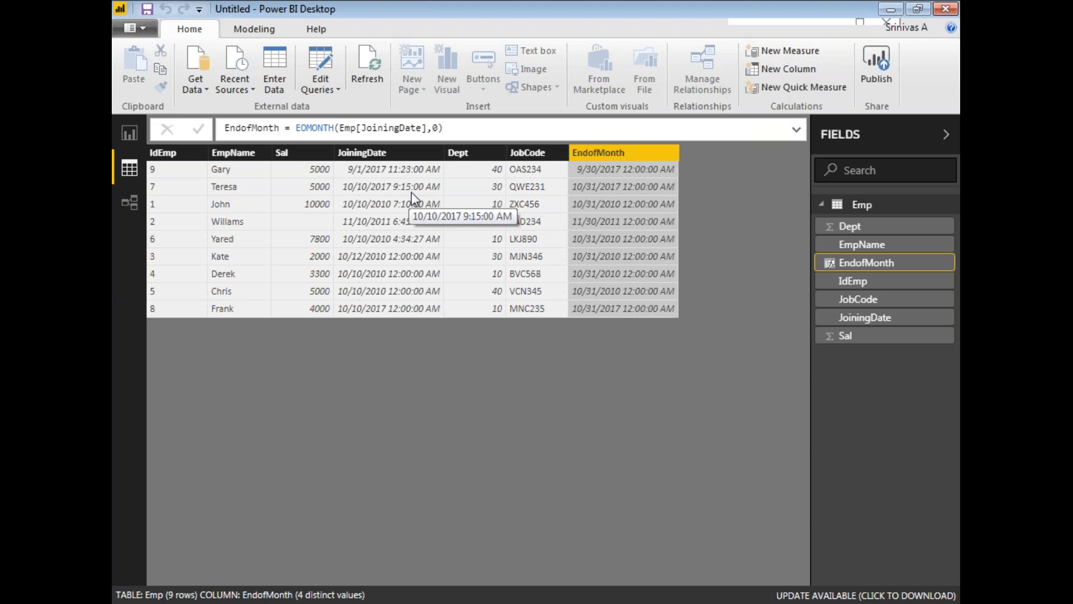
{"action": "left_click", "coordinate": [438, 128]}
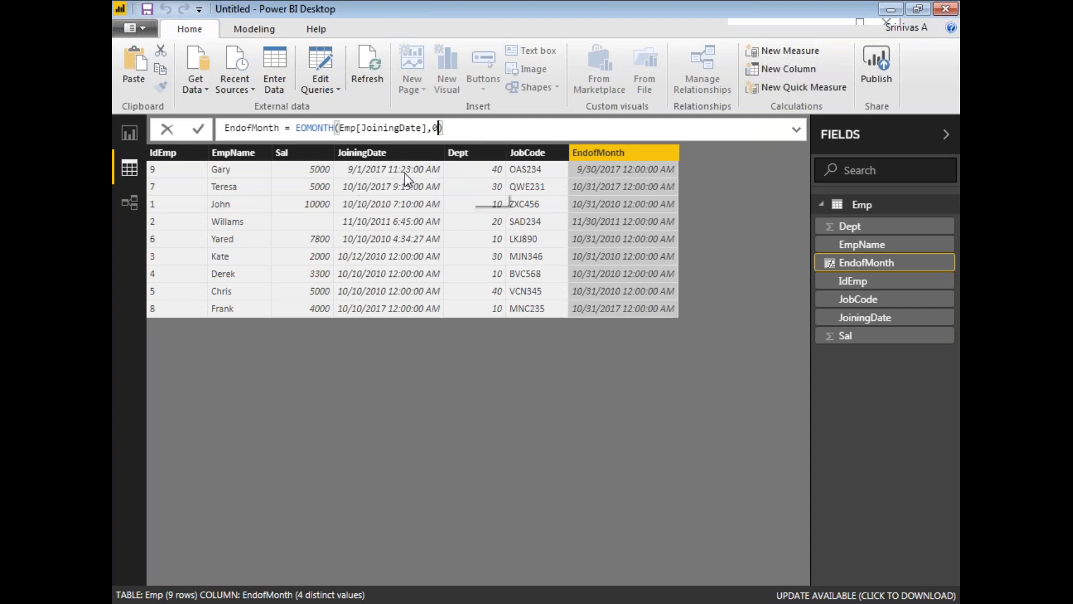
{"action": "left_click", "coordinate": [383, 174]}
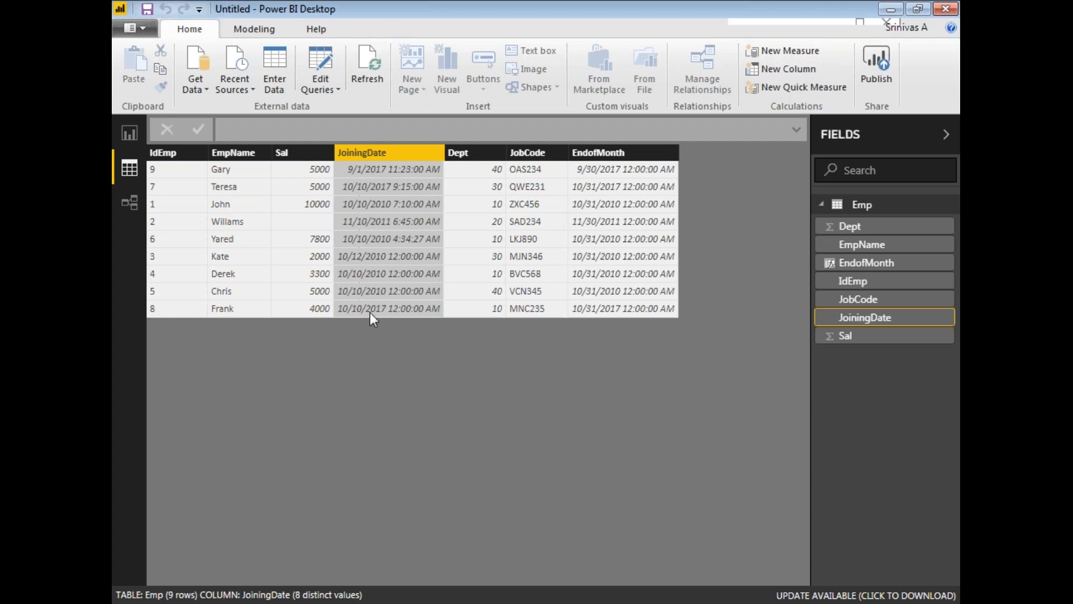
{"action": "left_click", "coordinate": [605, 307]}
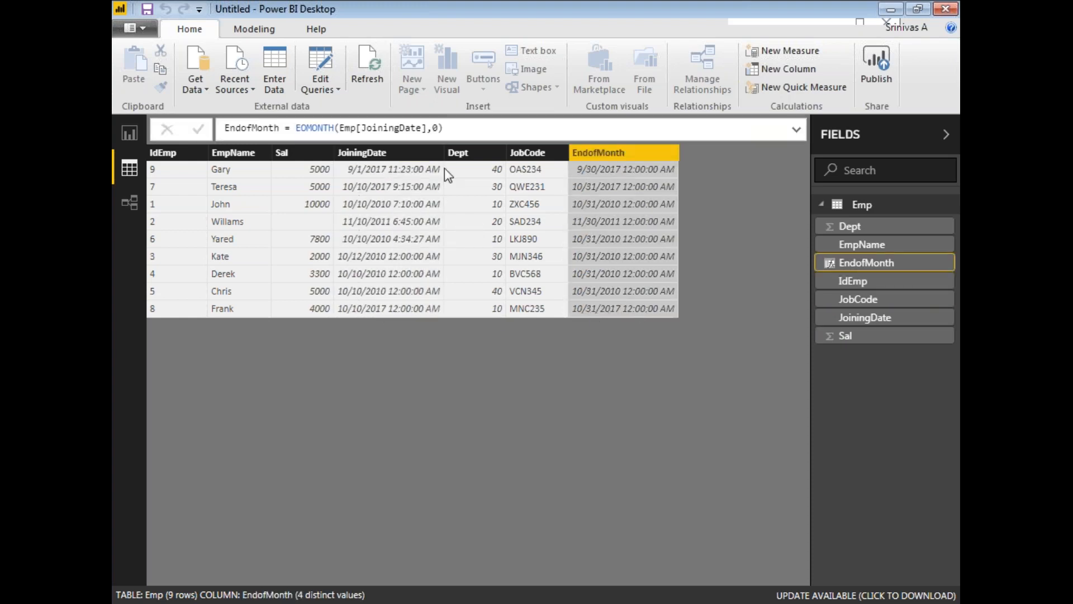
{"action": "left_click", "coordinate": [434, 129]}
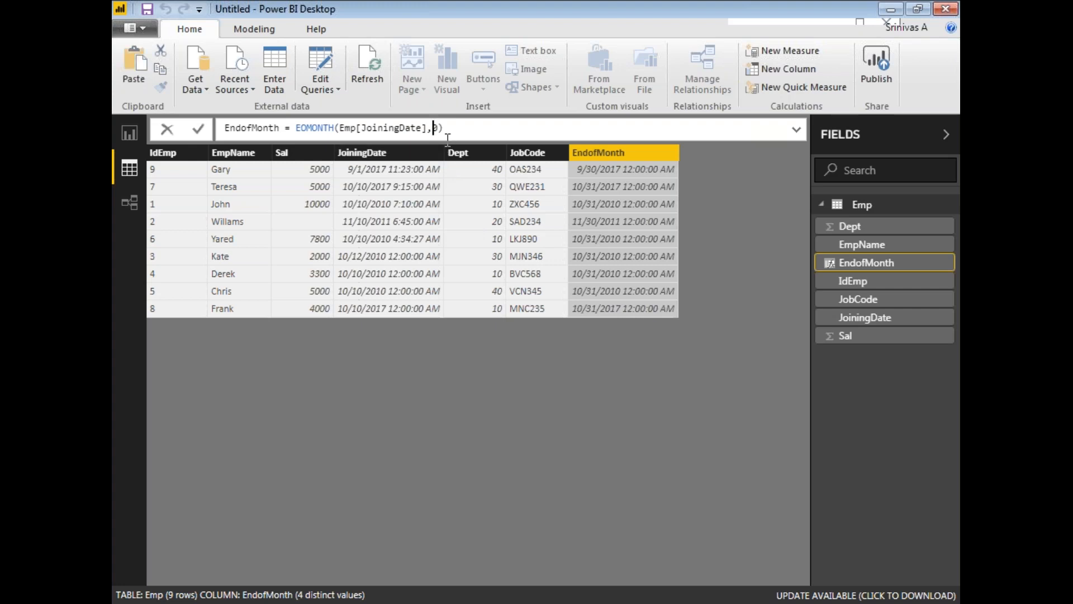
{"action": "type", "text": "1"}
{"action": "key", "text": "Delete"}
{"action": "key", "text": "End"}
{"action": "key", "text": "Return"}
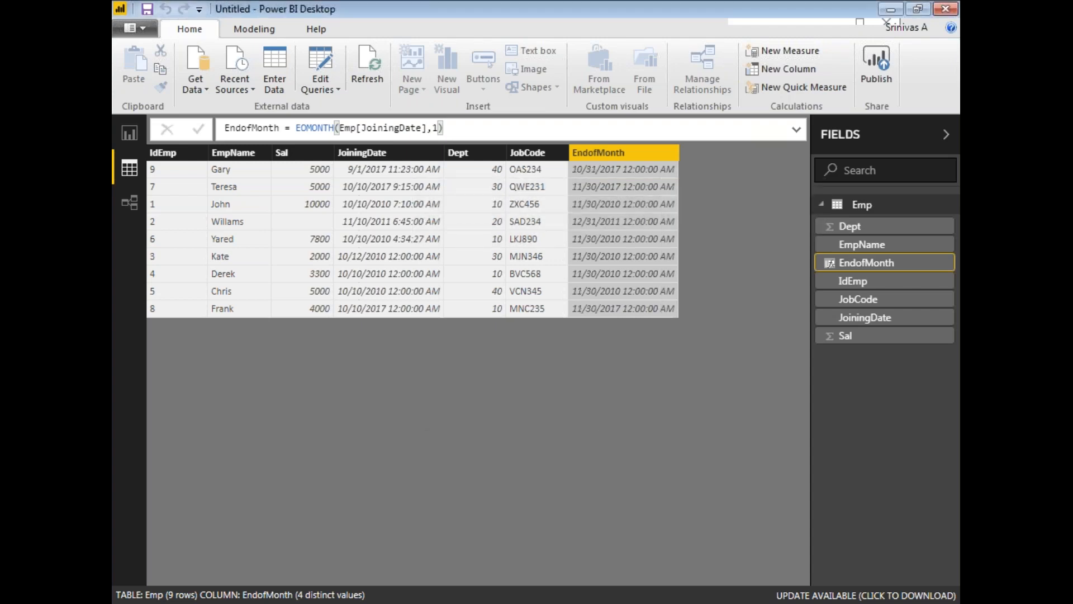
Step: Check the next-month end dates against JoiningDate, and set the EndofMonth formula's months argument to -1
{"action": "left_click", "coordinate": [355, 173]}
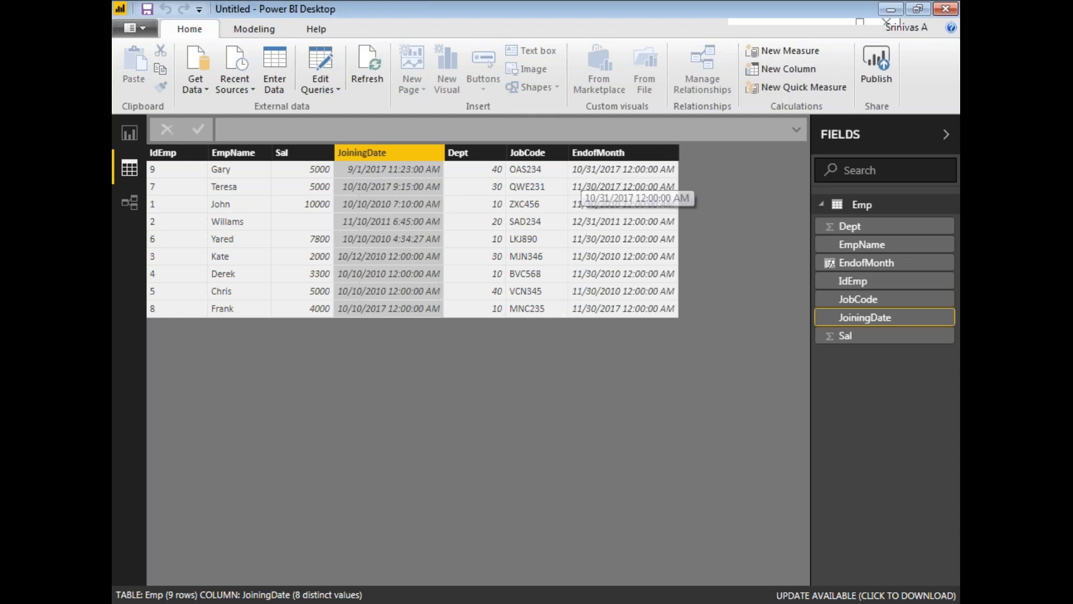
{"action": "left_click", "coordinate": [610, 179]}
{"action": "left_click", "coordinate": [434, 127]}
{"action": "double_click", "coordinate": [434, 128]}
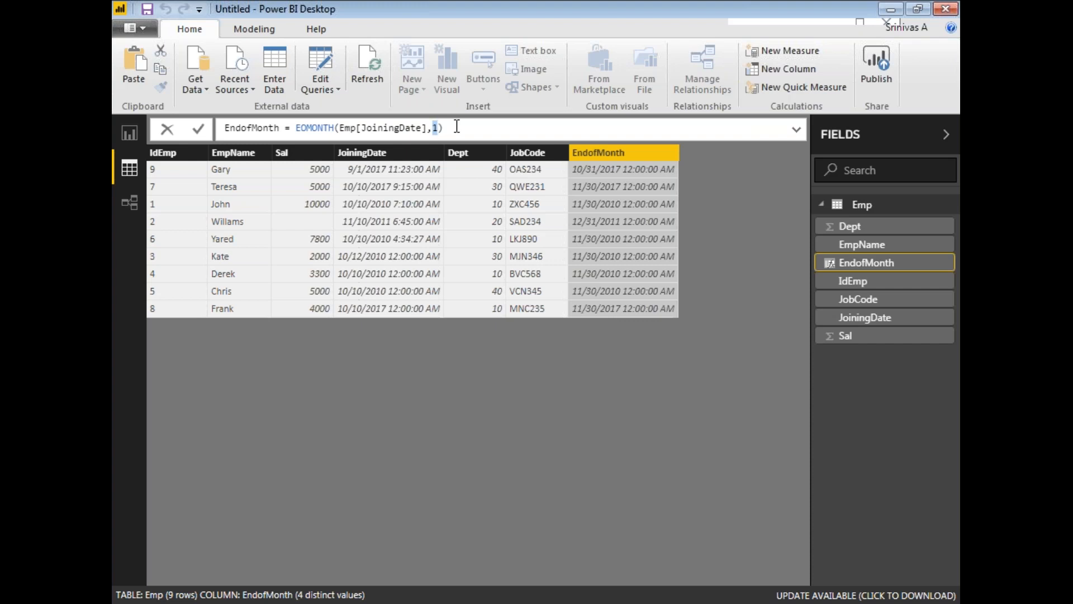
{"action": "key", "text": "Left"}
{"action": "type", "text": "-"}
{"action": "key", "text": "End"}
{"action": "key", "text": "Return"}
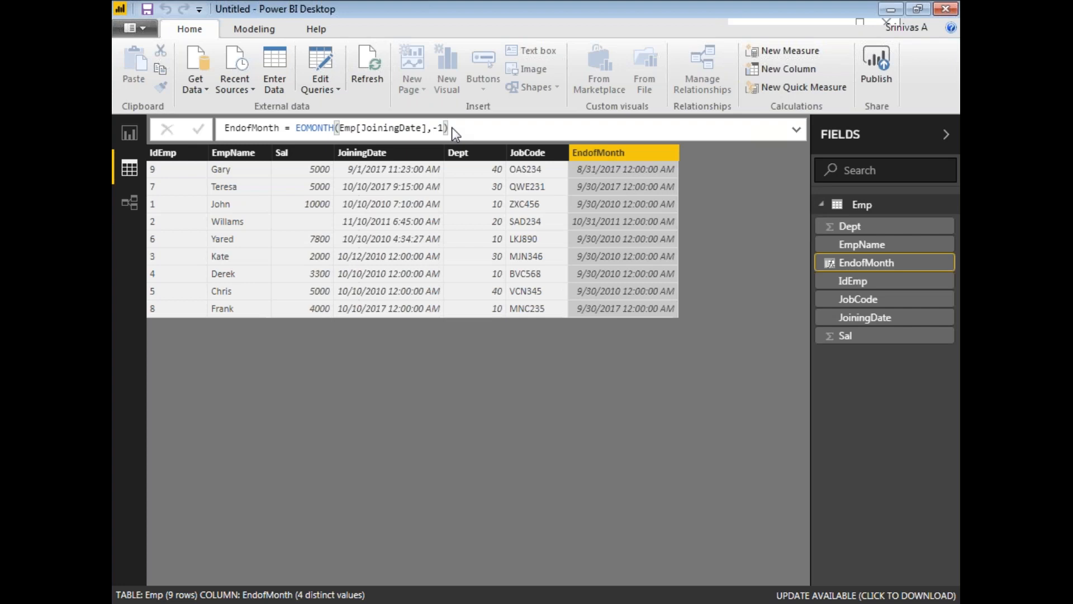
Step: Check the previous-month end dates against JoiningDate, and set the EndofMonth formula's months argument back to 0
{"action": "left_click", "coordinate": [385, 170]}
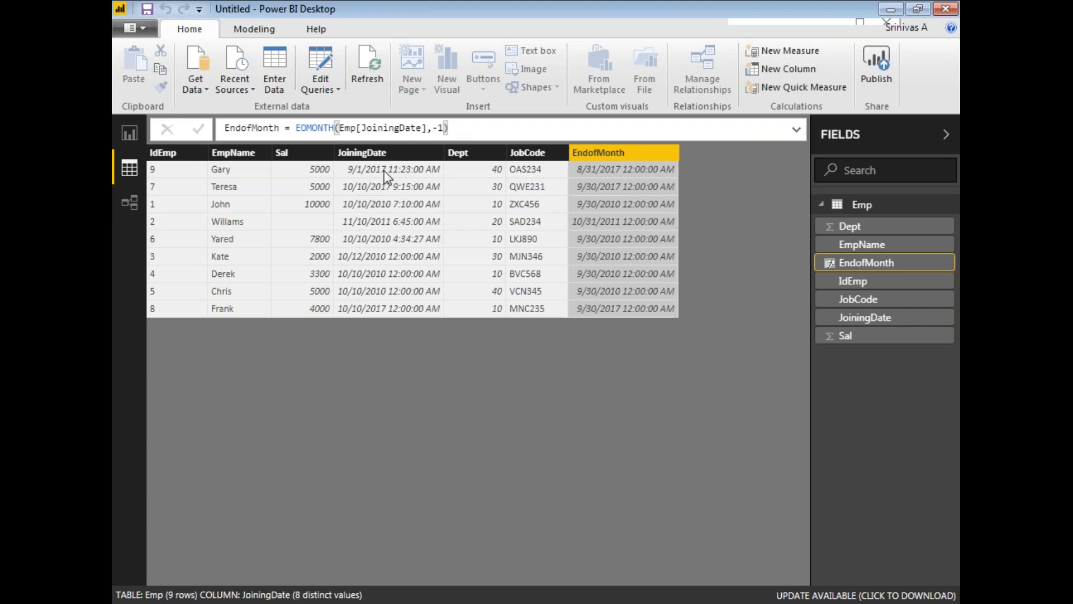
{"action": "left_click", "coordinate": [614, 171]}
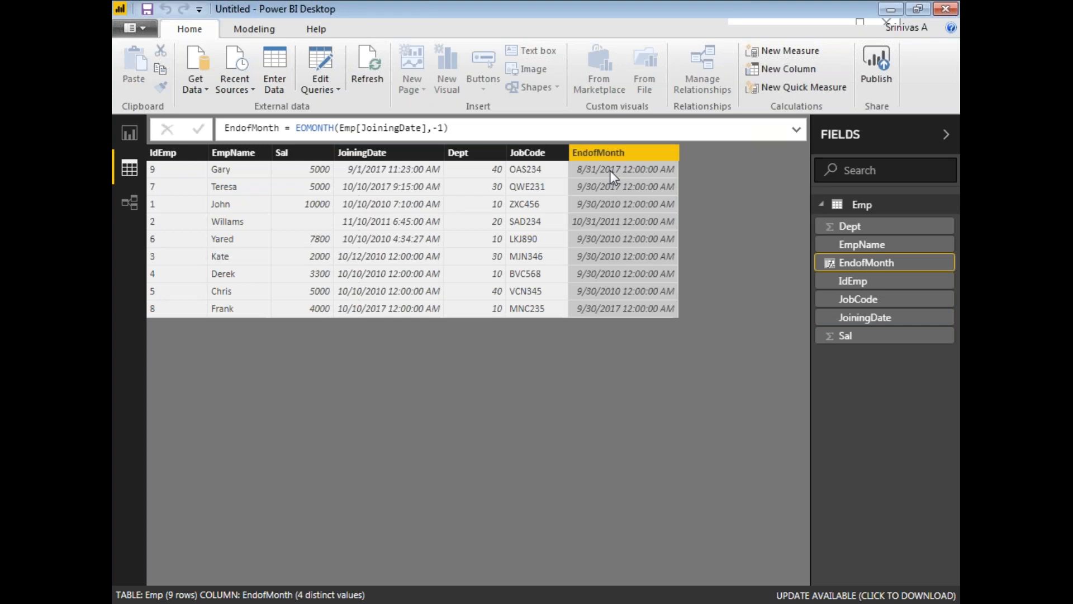
{"action": "left_click_drag", "start_coordinate": [339, 128], "coordinate": [444, 128]}
{"action": "left_click", "coordinate": [436, 127]}
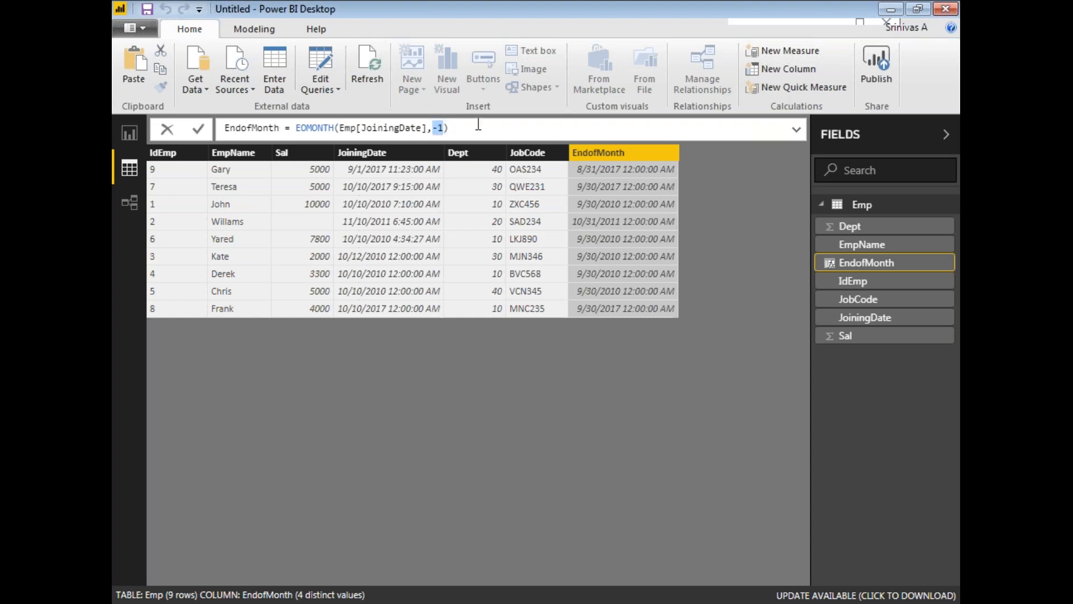
{"action": "type", "text": "0"}
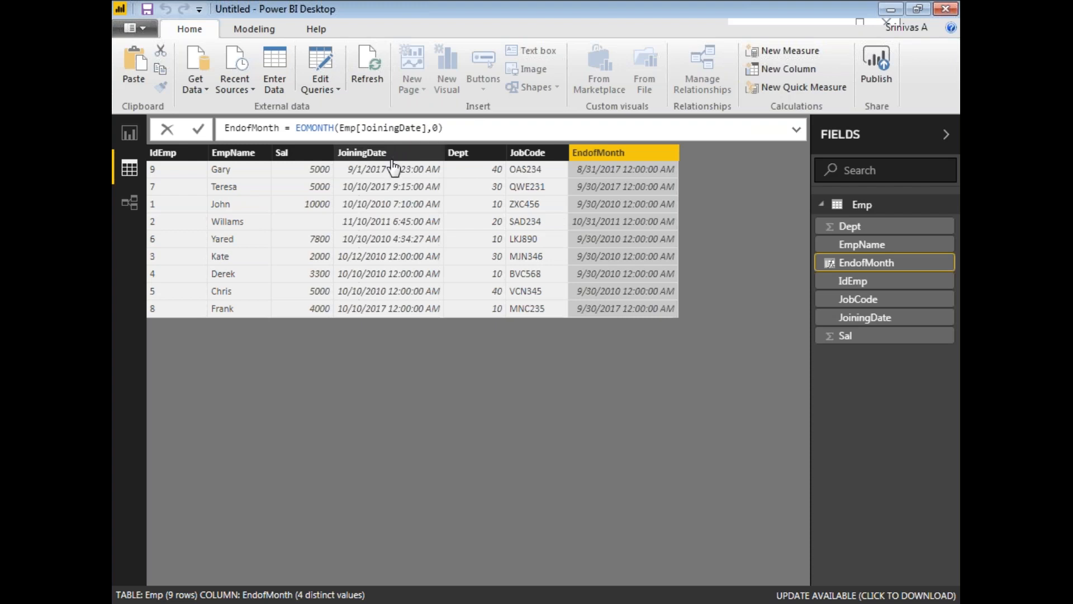
{"action": "left_click", "coordinate": [467, 128]}
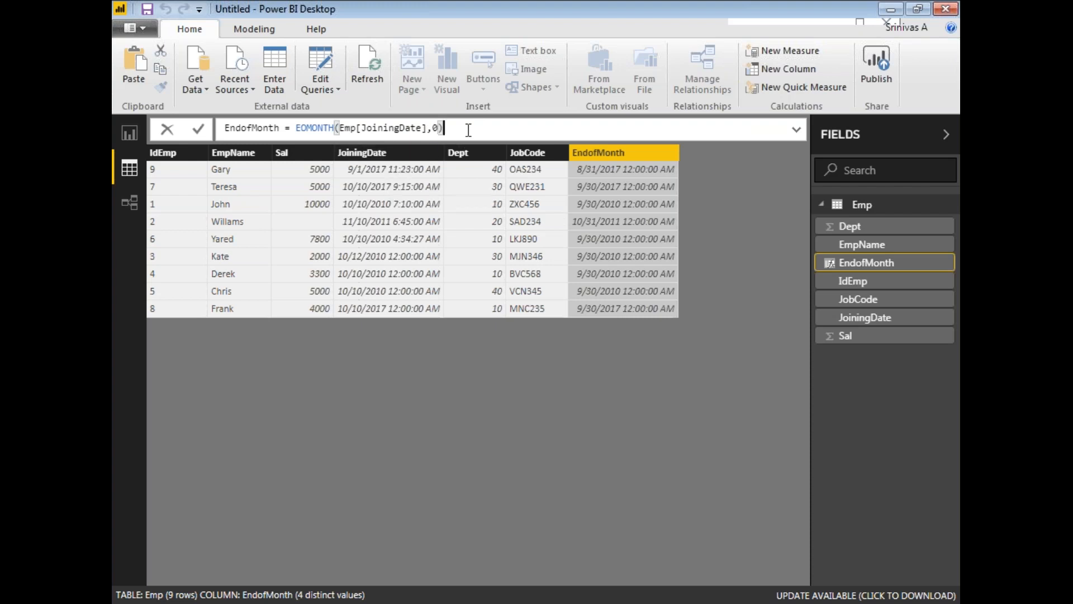
{"action": "key", "text": "Return"}
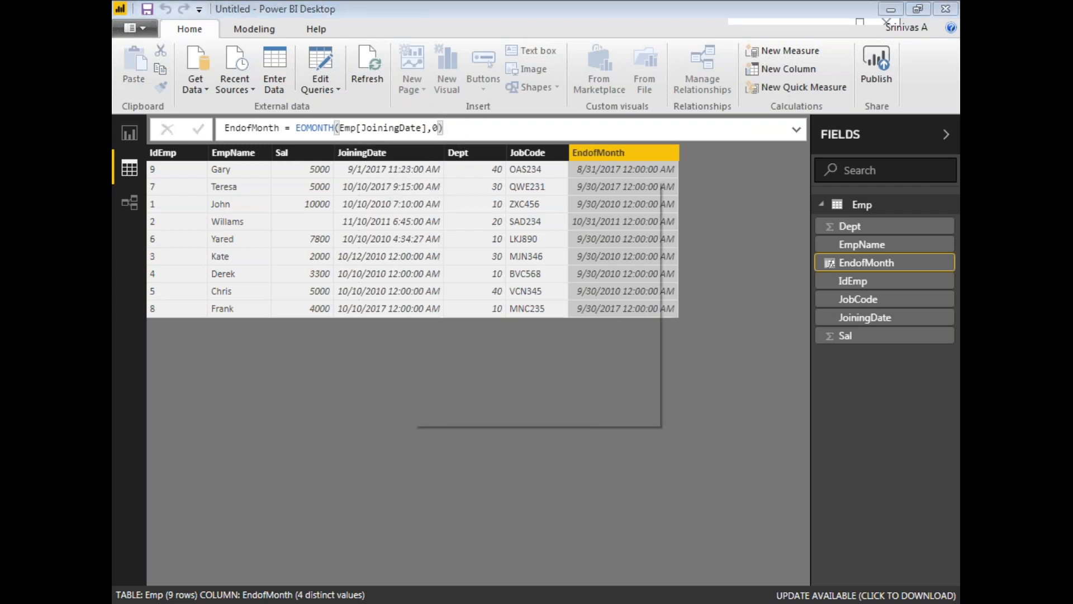